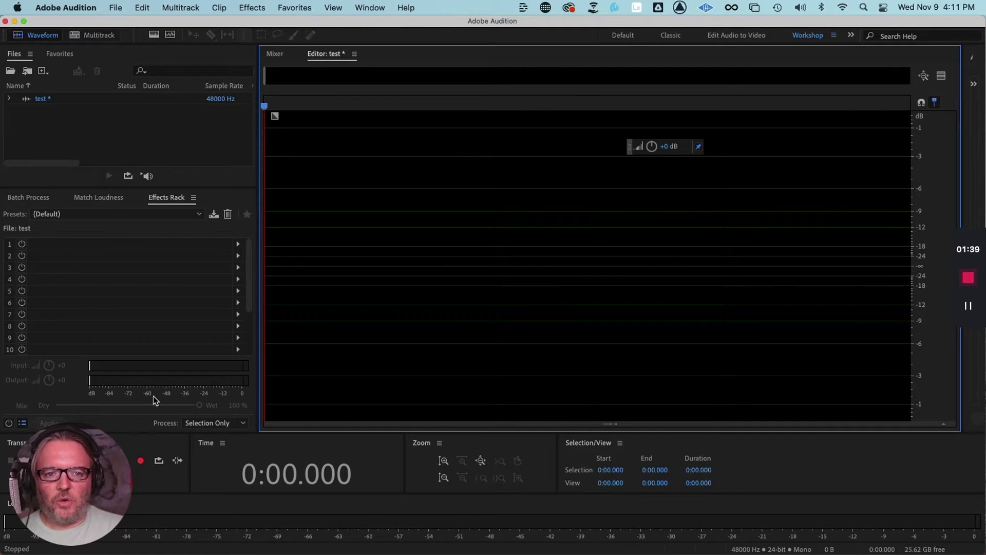
Step: Start recording the voiceover test from the Transport panel's Record button
left_click(140, 461)
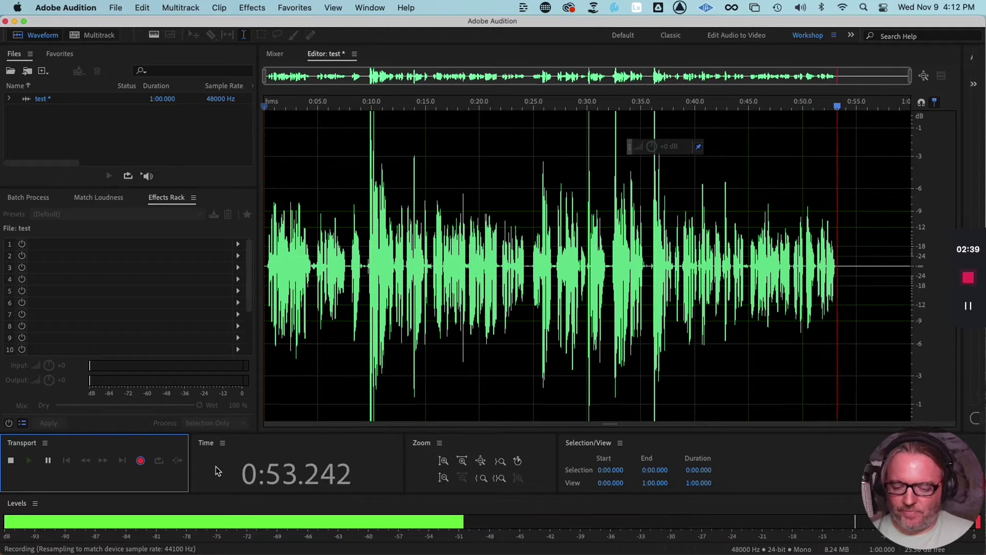
Step: Stop recording and delete the opening 0:00–0:24.945 of the take
left_click(12, 462)
left_click(430, 322)
left_click(569, 279)
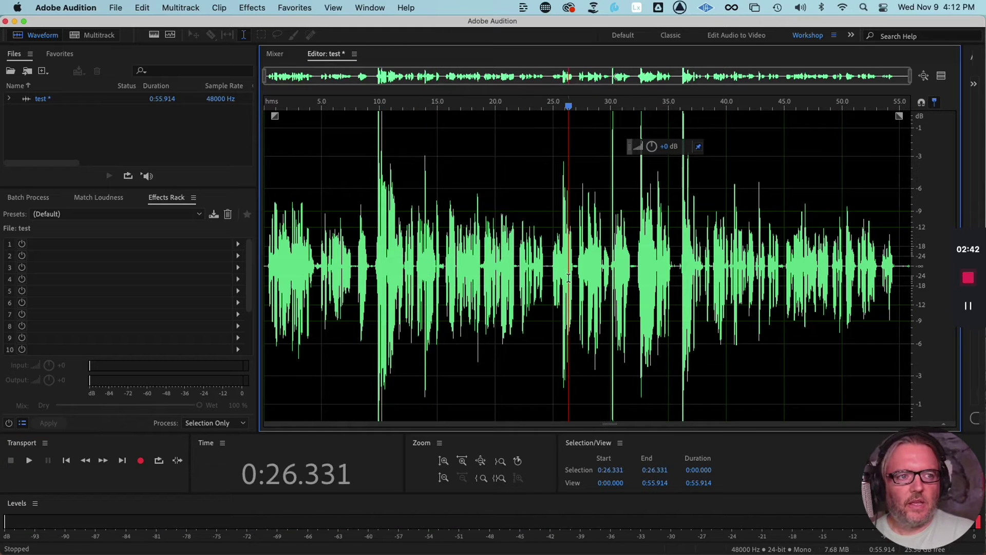
left_click(554, 268)
key("shift+Home")
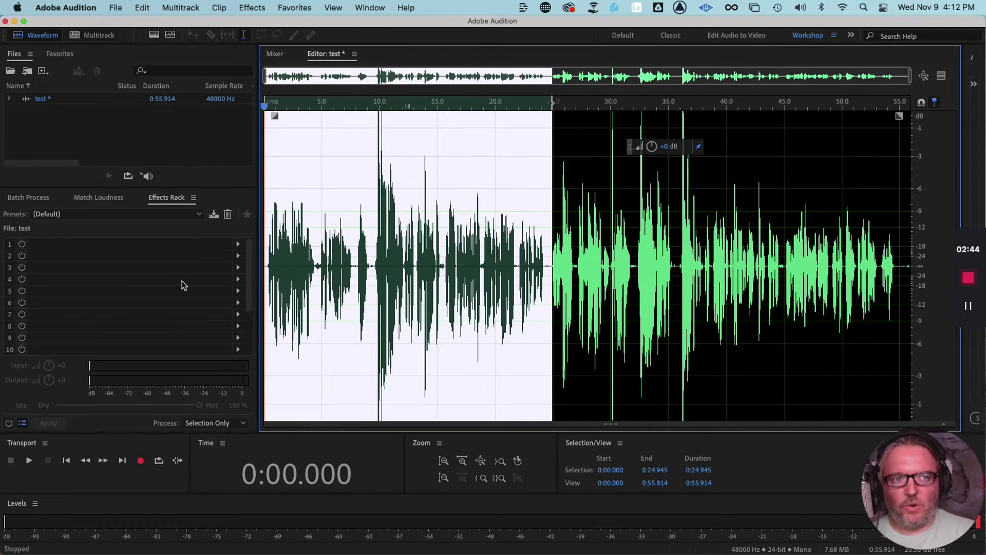
key("Delete")
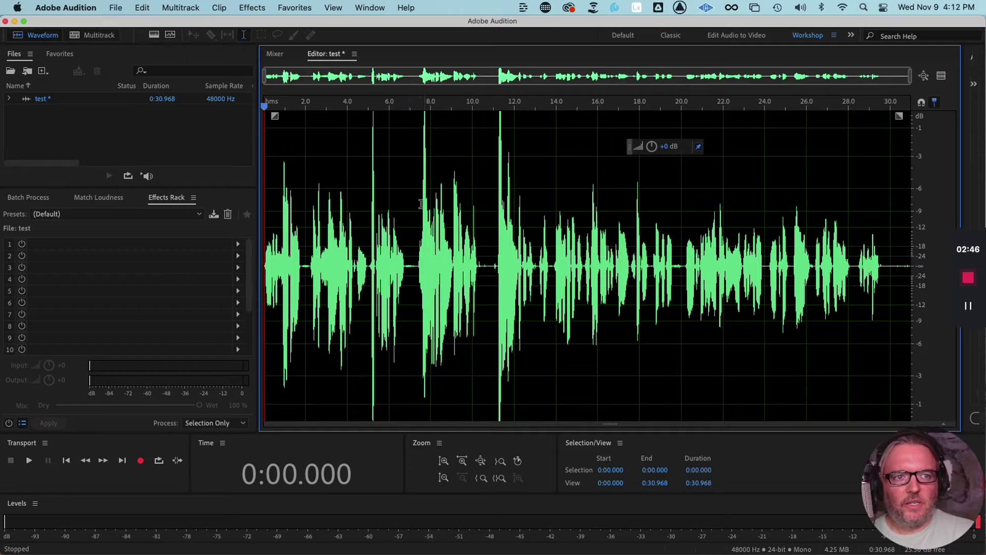
Step: Play back the trimmed clip from 0:05.077, then from around 11 seconds
left_click(373, 232)
left_click(371, 235)
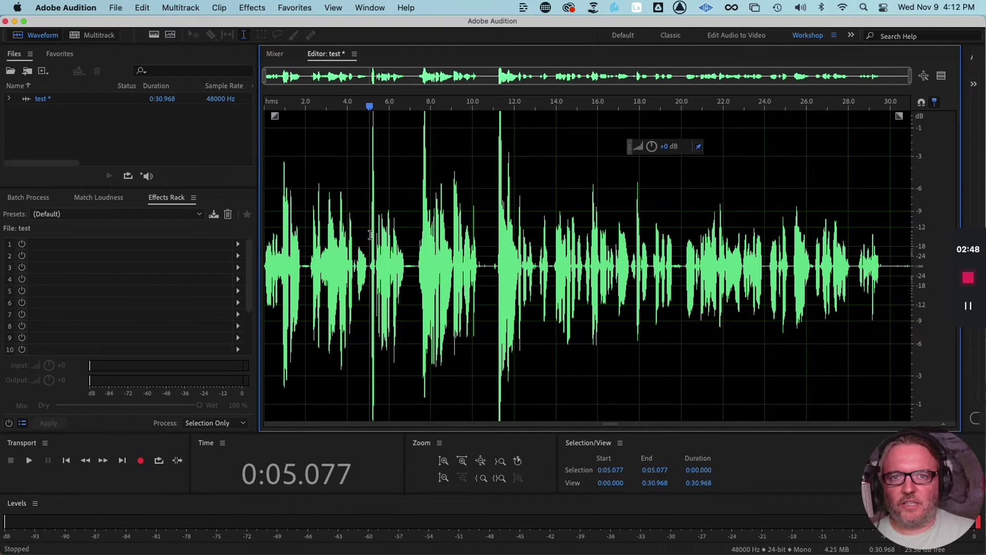
key("space")
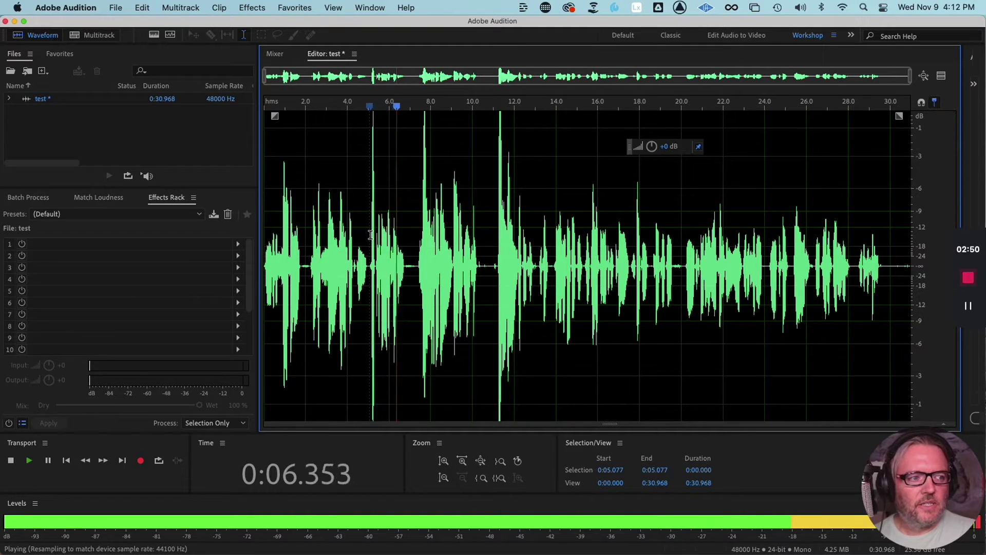
key("space")
left_click_drag(945, 479, 946, 441)
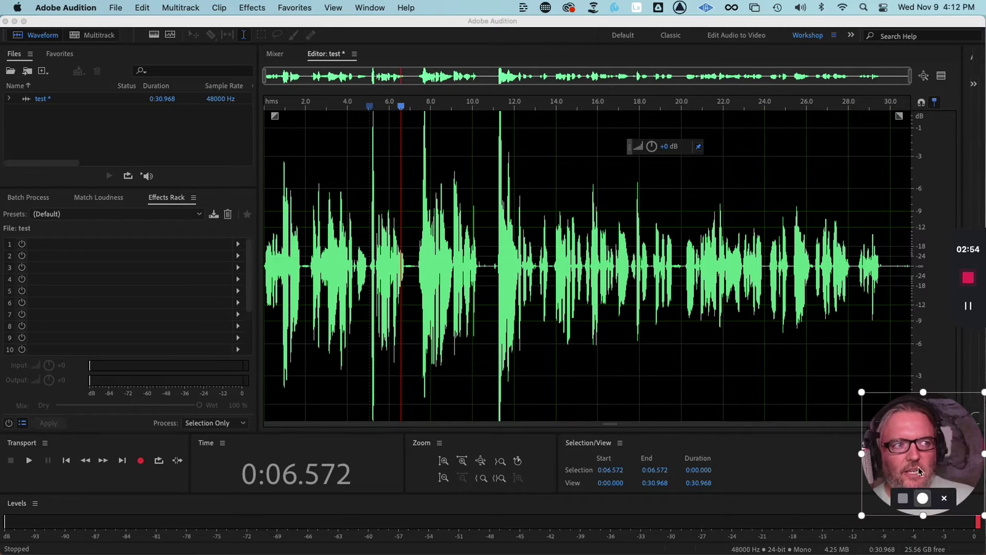
left_click_drag(931, 408, 931, 32)
key("space")
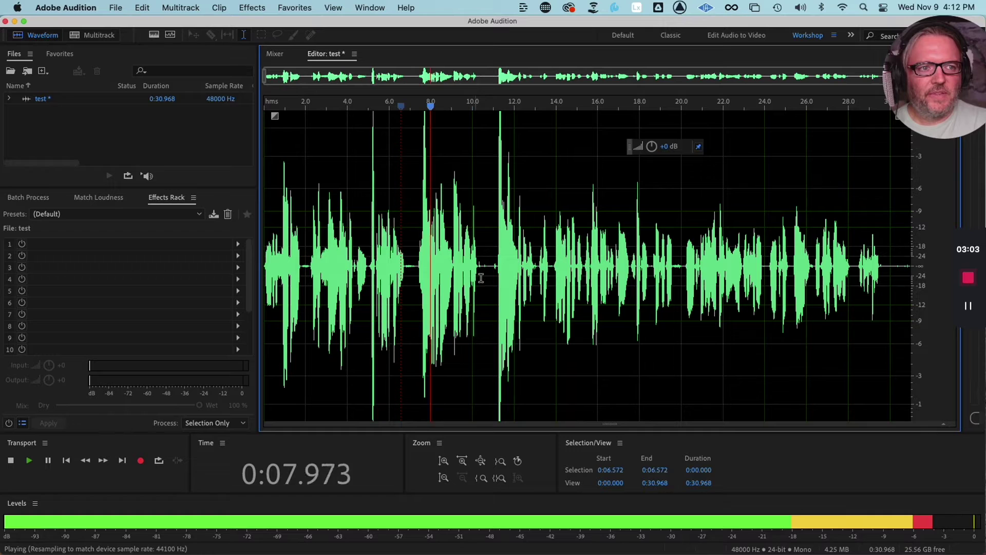
left_click(496, 263)
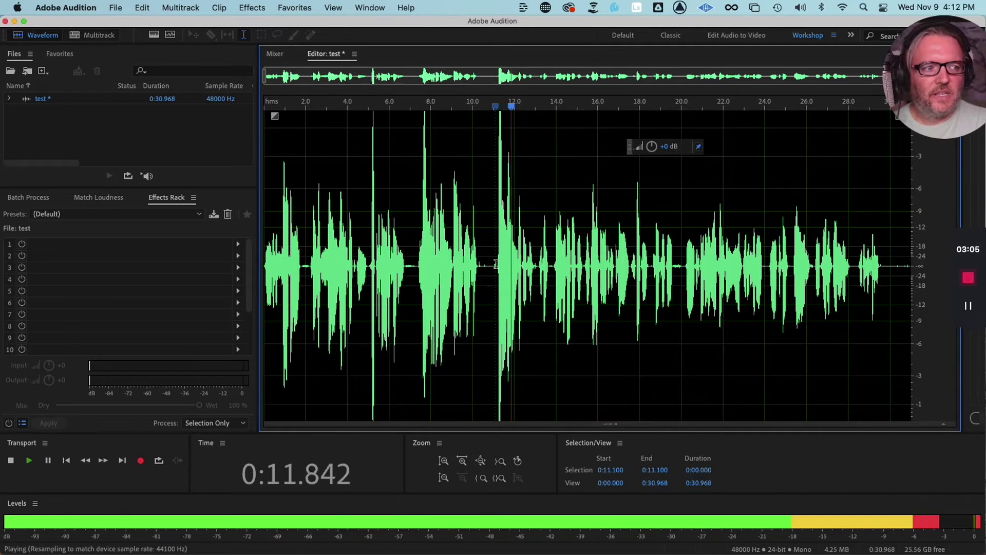
key("space")
Step: Replay the clip from 0:04.841, then park the playhead at its end
left_click(365, 245)
key("space")
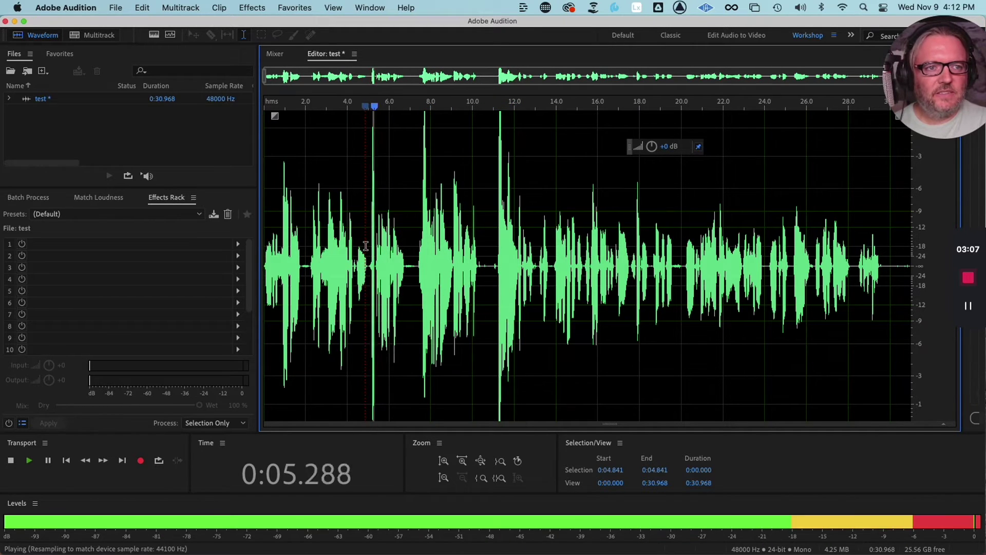
key("space")
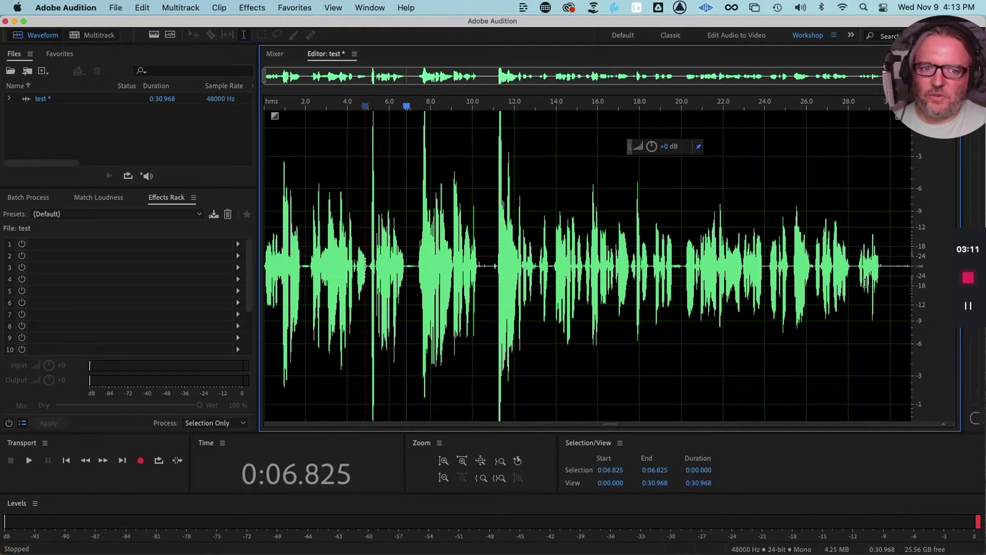
left_click(122, 460)
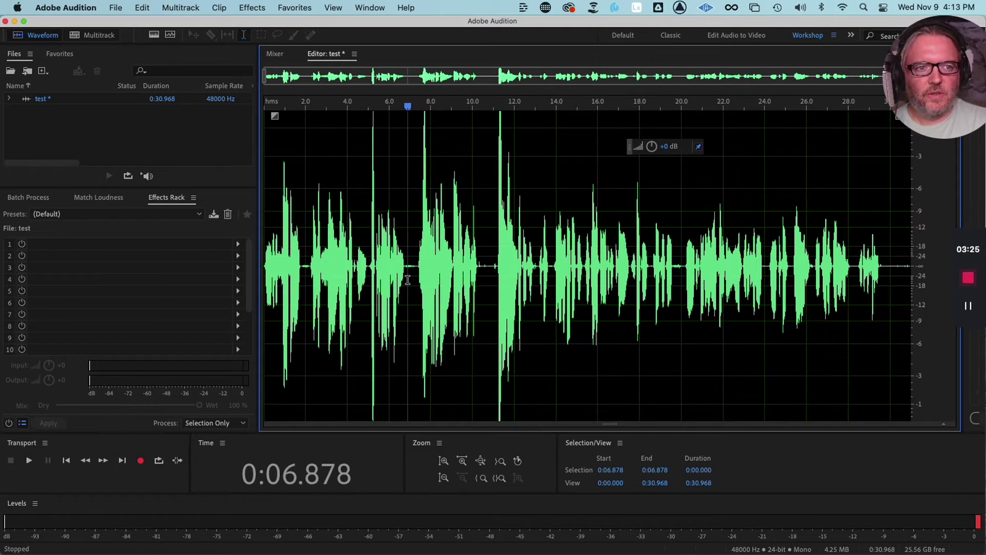
Step: Record a second voice take after 0:30.968 and play it back from 0:54.015
left_click(141, 461)
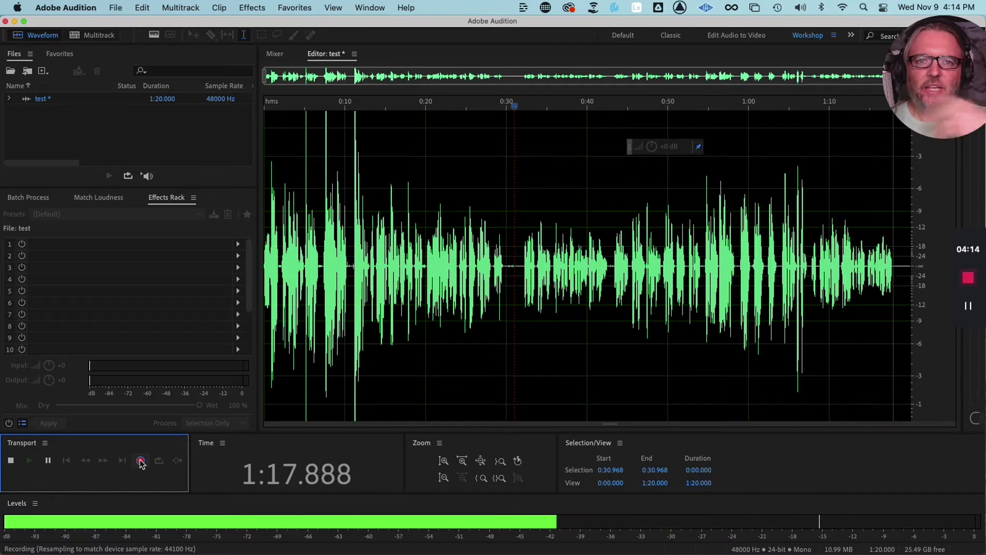
left_click(140, 461)
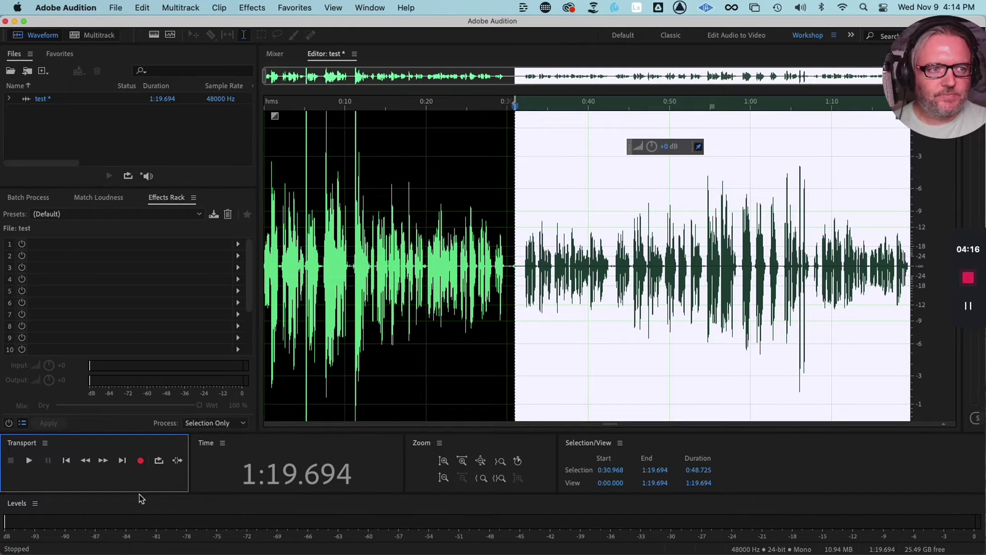
left_click(702, 266)
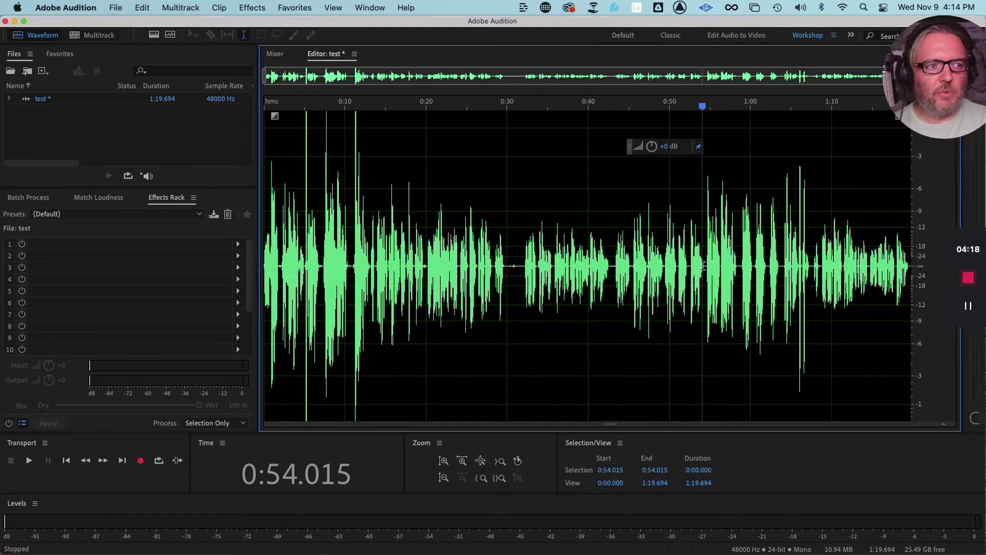
key("space")
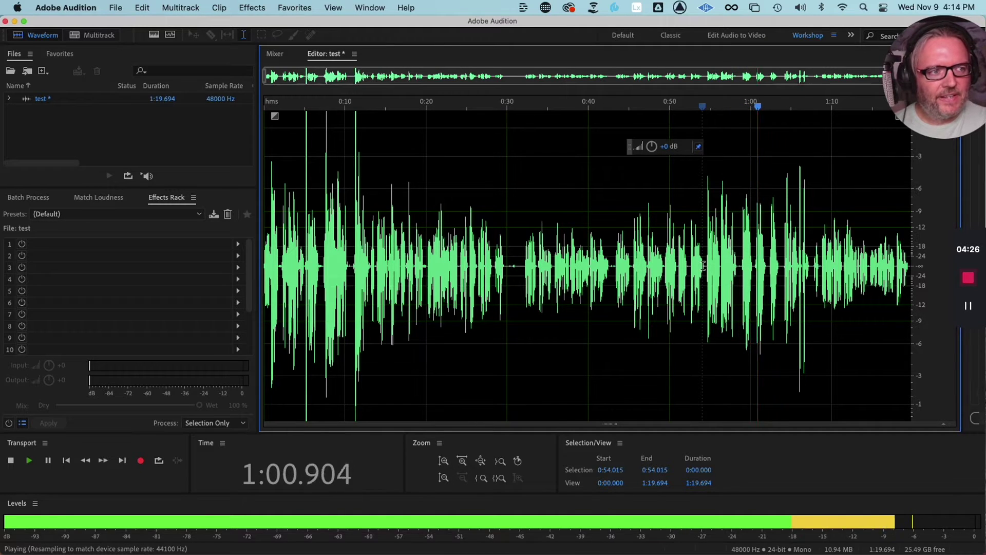
Step: Delete the first 31.6 seconds and save the 0:48.090 clip as test.wav
left_click_drag(521, 266, 22, 269)
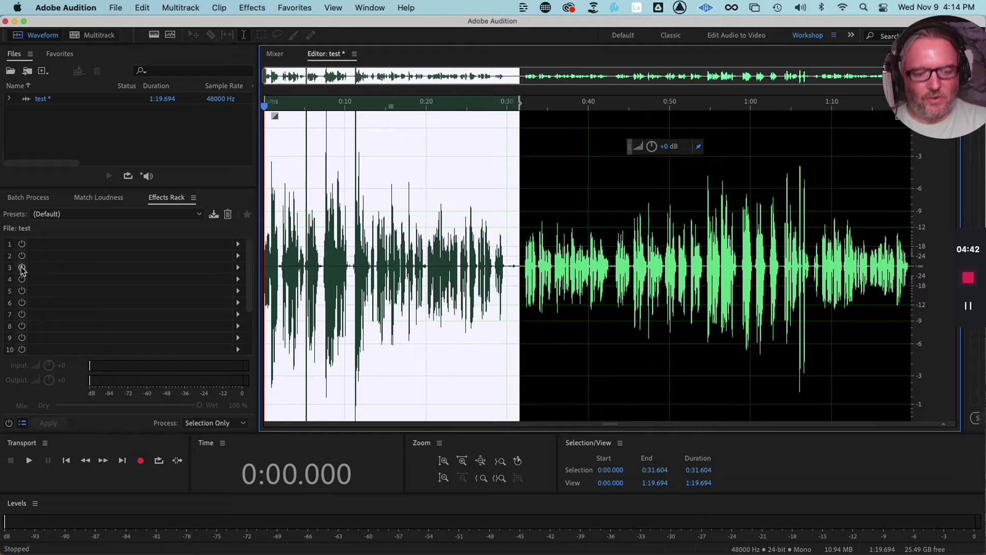
key("Delete")
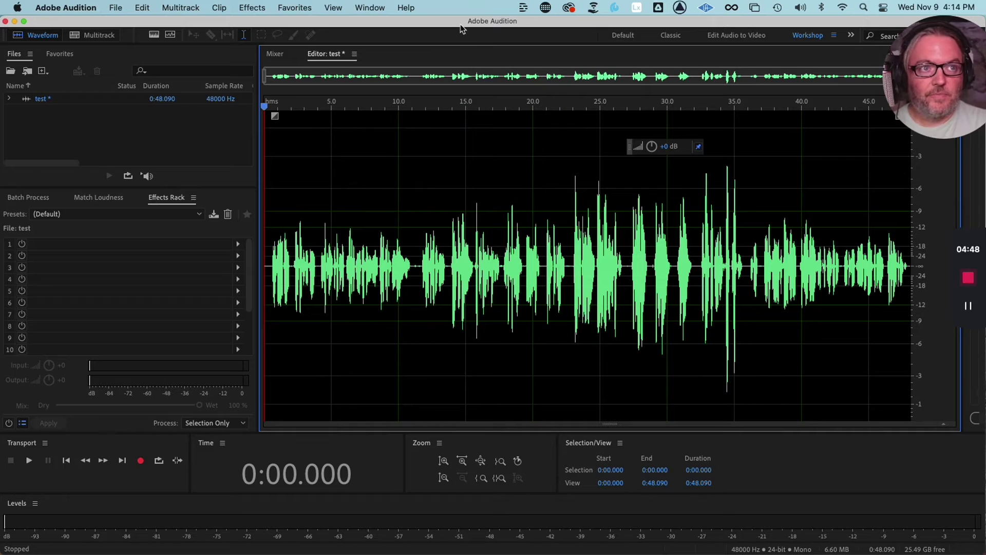
key("super+shift+s")
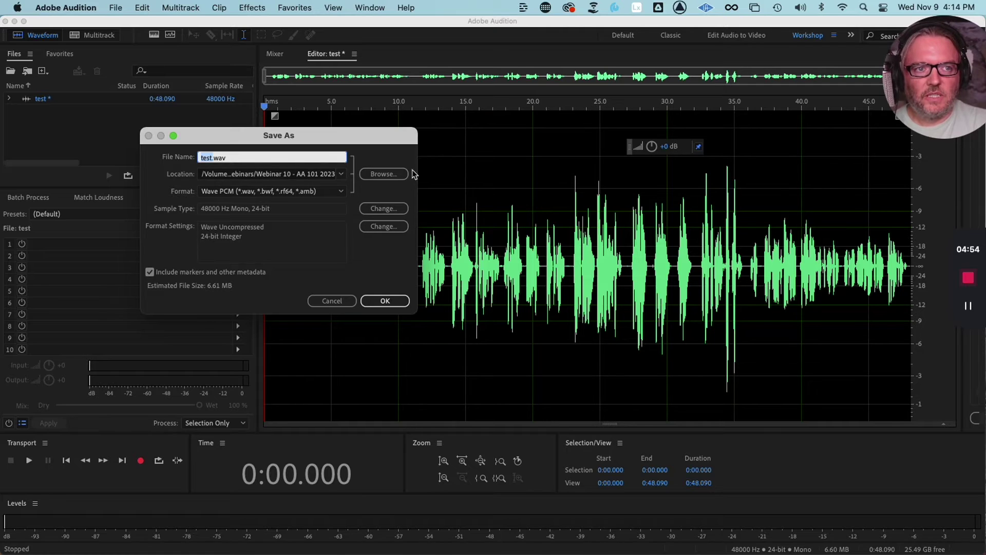
left_click(385, 175)
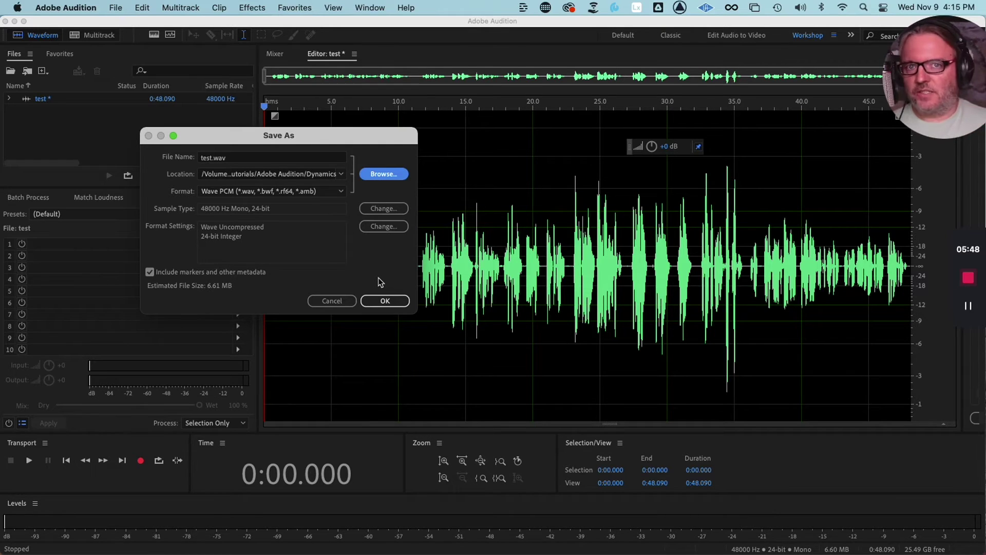
left_click(390, 301)
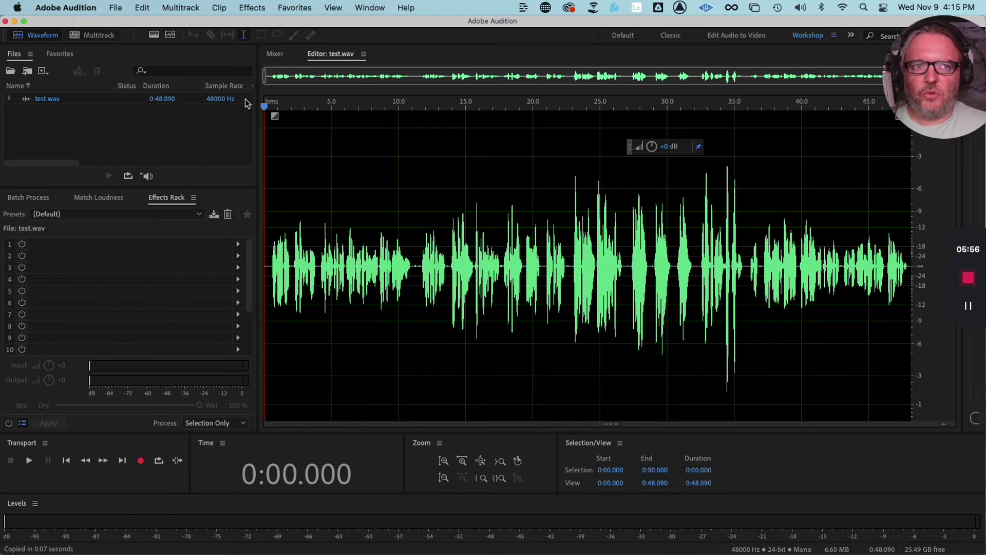
Step: Go to Effects > Amplitude and Compression to reach the Amplify effect
left_click(255, 8)
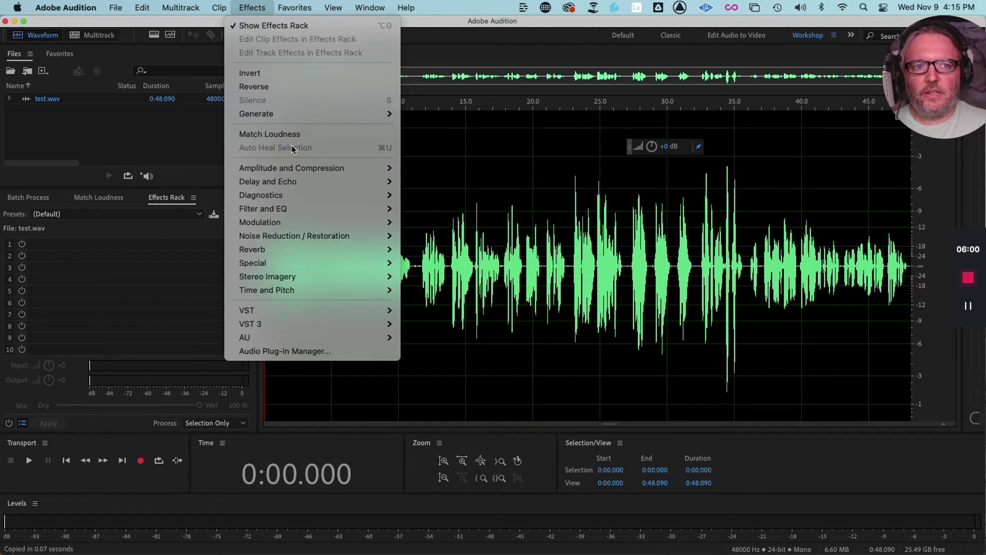
mouse_move(300, 172)
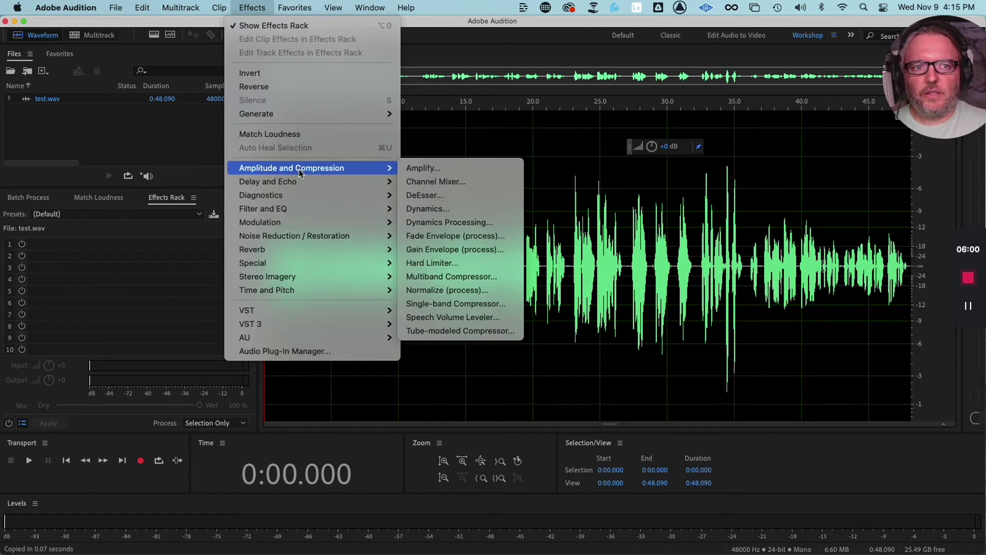
Step: Open the Amplify effect and position its window left of the waveform
left_click(464, 168)
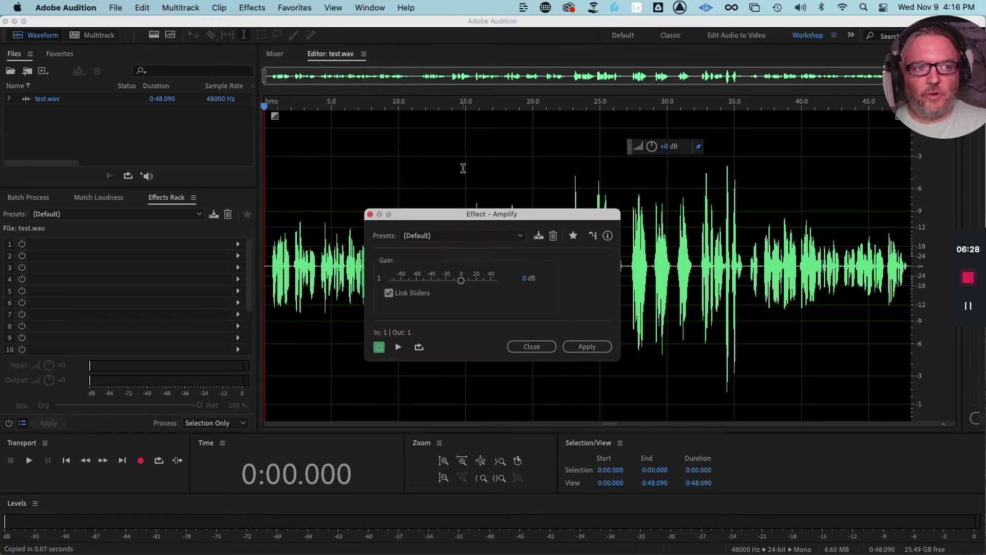
left_click_drag(501, 214, 227, 216)
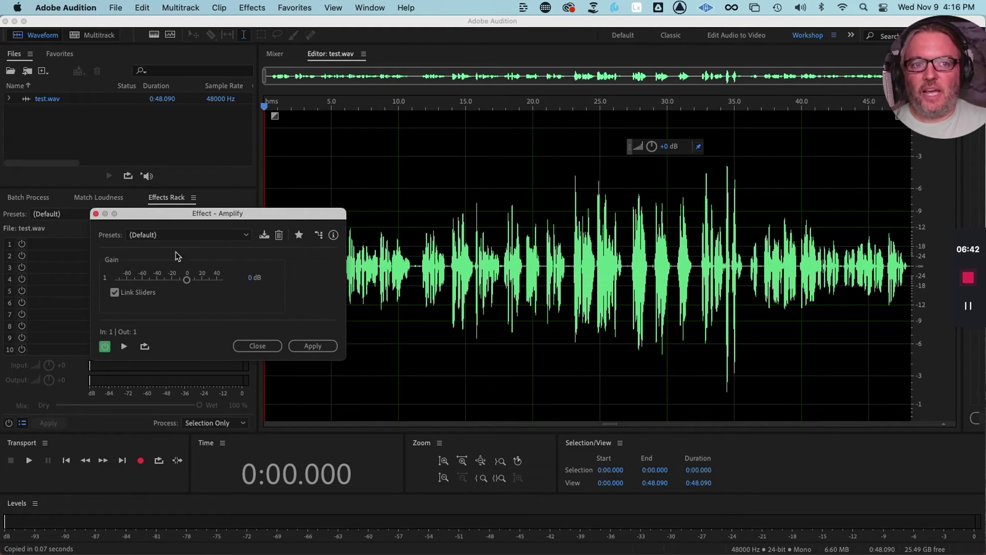
left_click_drag(228, 216, 192, 156)
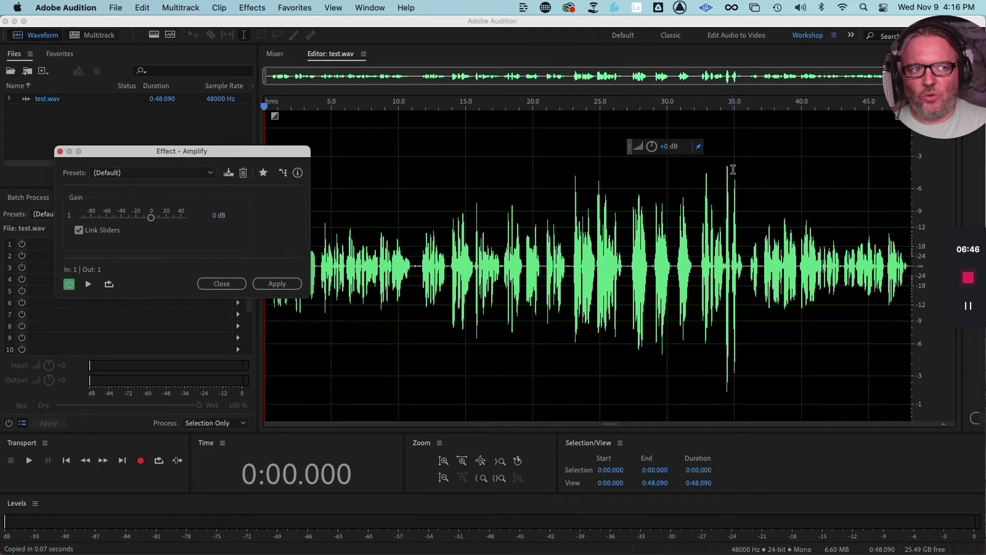
left_click_drag(650, 150, 530, 146)
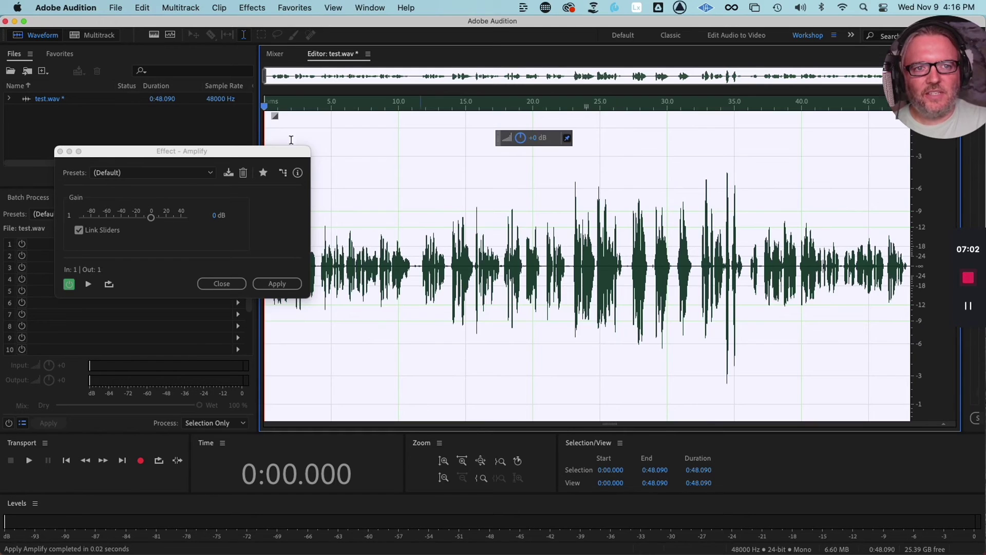
left_click(244, 154)
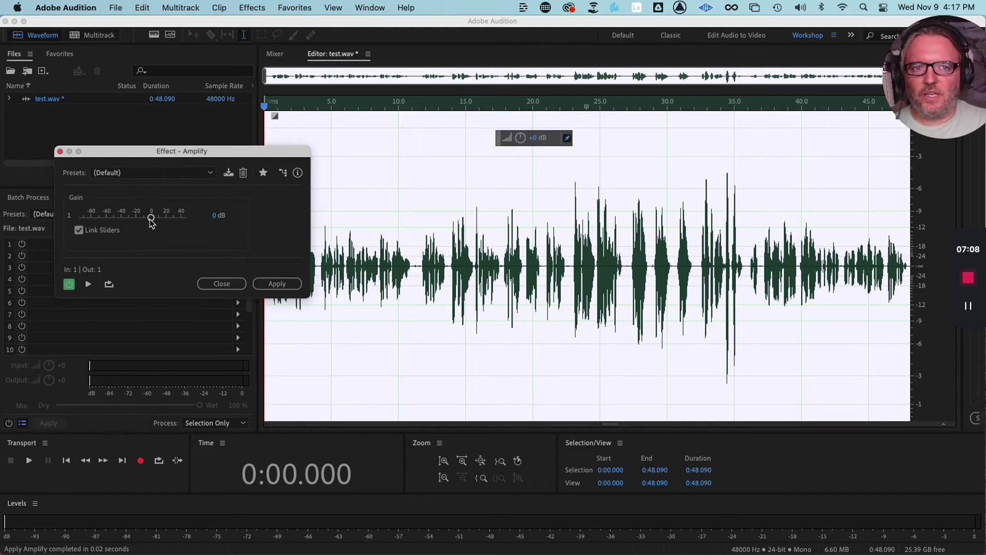
Step: Preview Amplify gains of -28 dB and 9 dB, settle near -1.06 dB, close unapplied
mouse_move(151, 221)
left_mouse_down()
mouse_move(159, 223)
mouse_move(113, 226)
mouse_move(150, 228)
left_mouse_up()
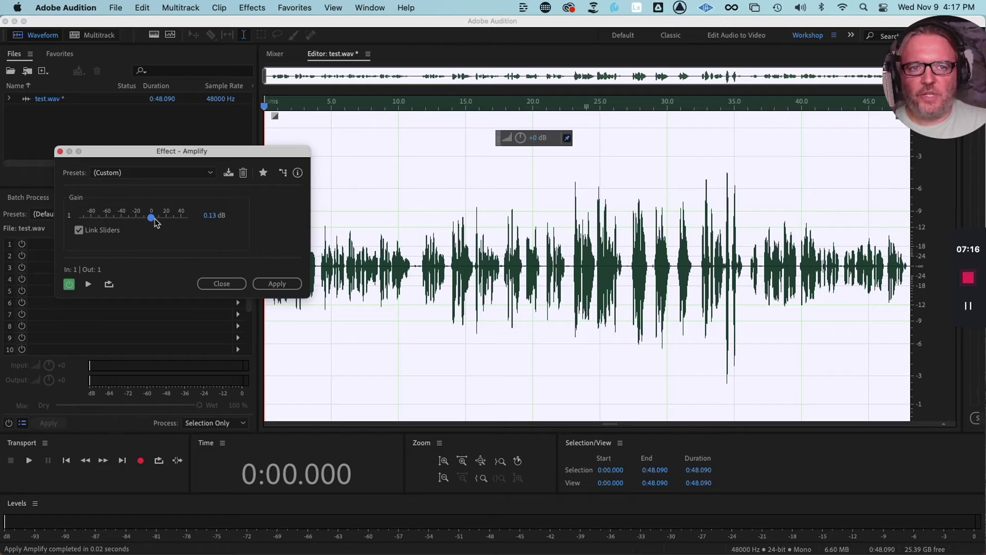
left_click_drag(154, 222, 158, 222)
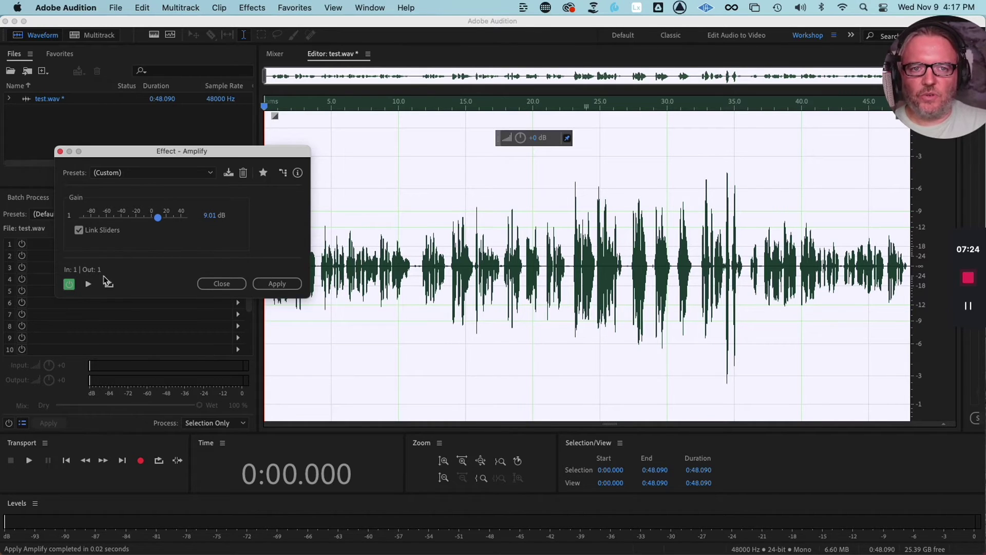
left_click(88, 284)
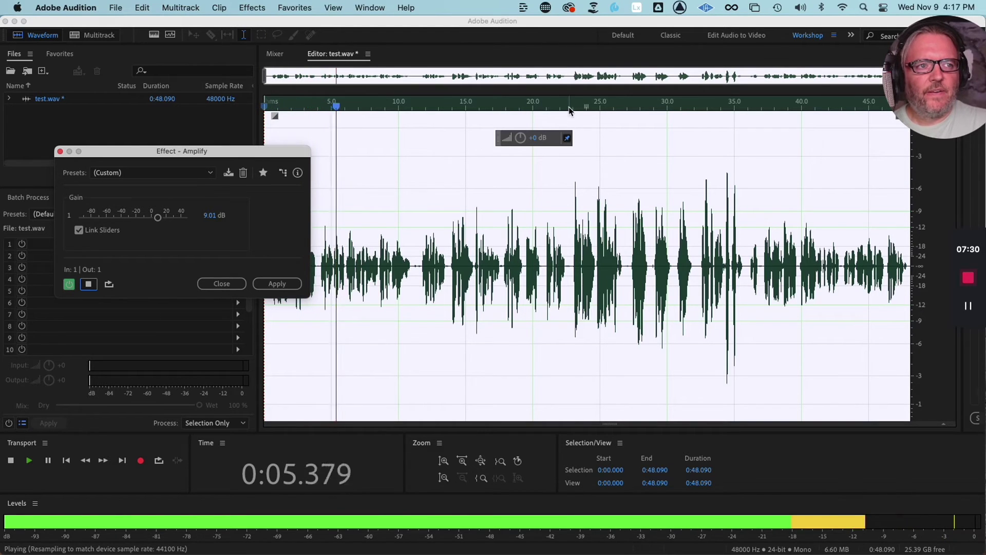
left_click(569, 154)
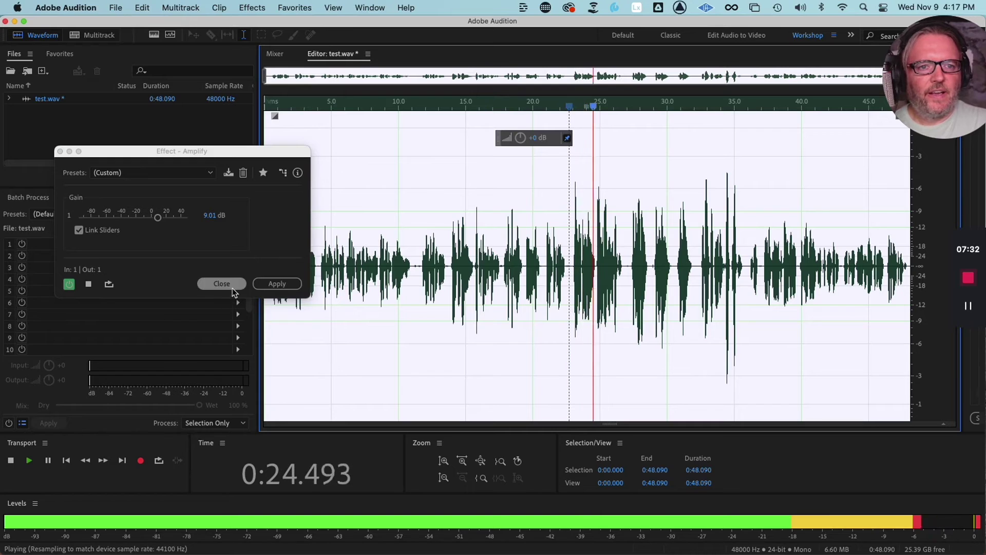
left_click(88, 284)
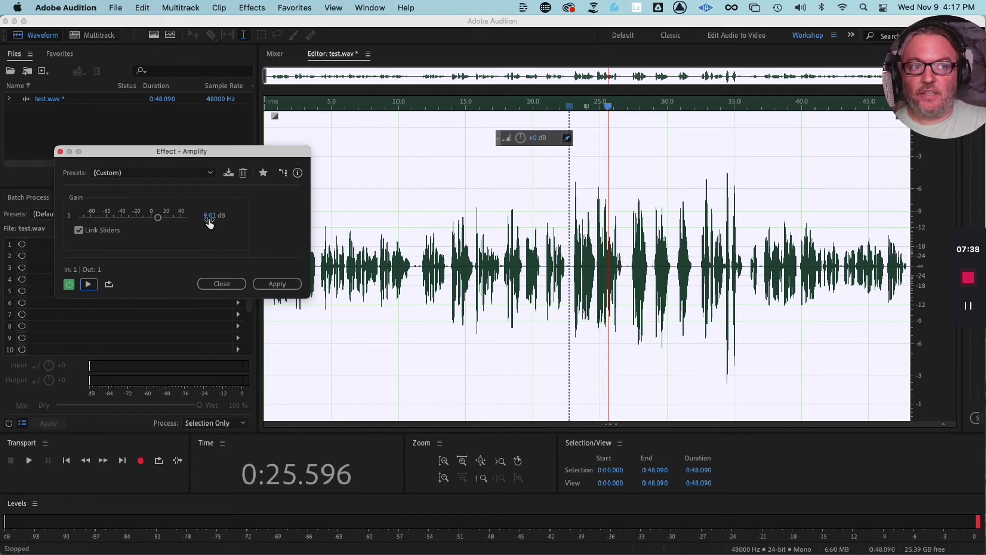
left_click_drag(157, 217, 155, 225)
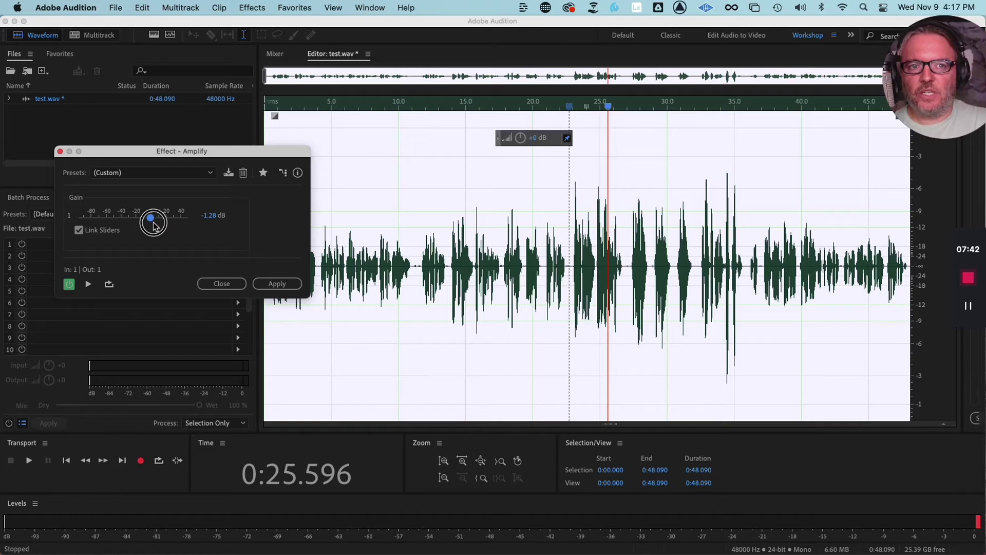
left_click(223, 286)
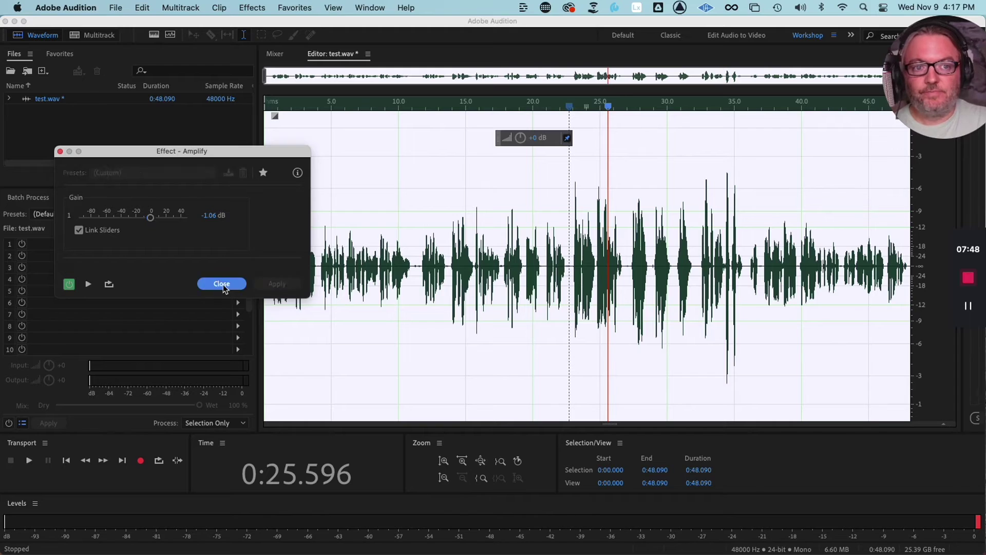
left_click(252, 8)
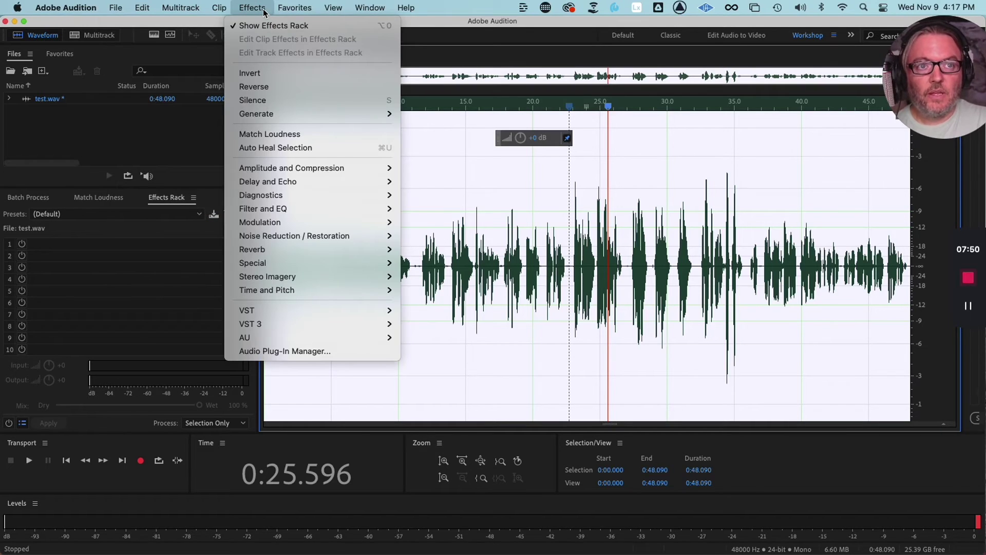
mouse_move(299, 165)
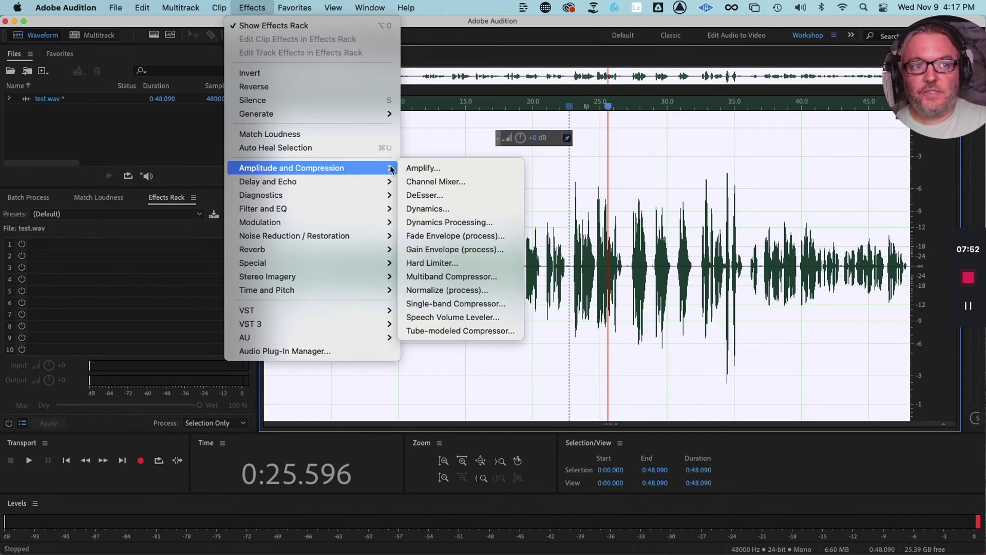
left_click(473, 184)
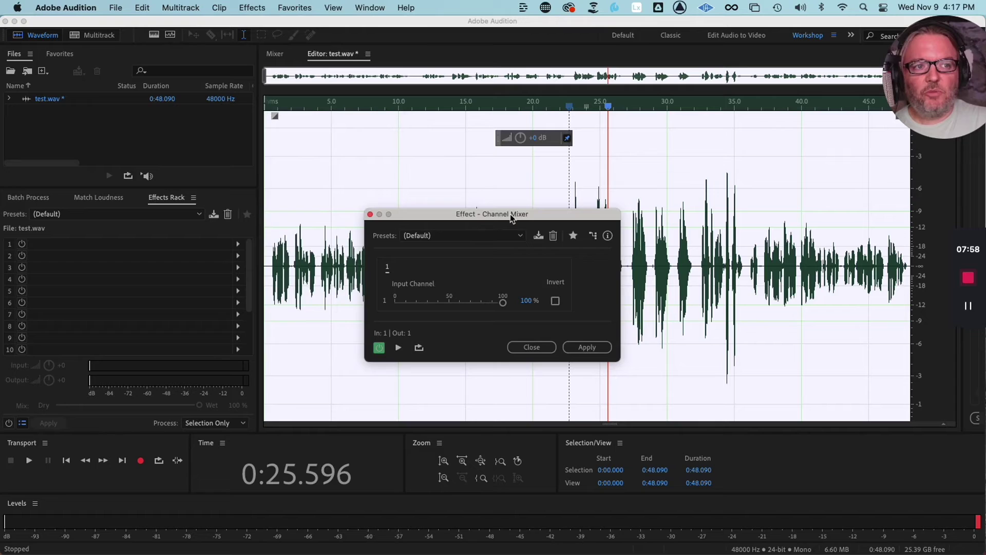
left_click_drag(512, 216, 393, 210)
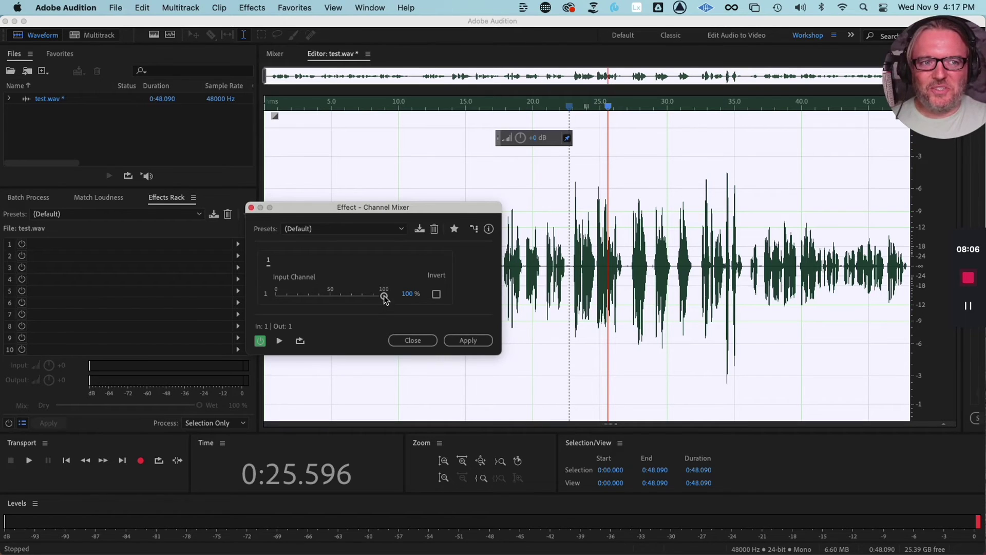
left_click_drag(384, 296, 429, 296)
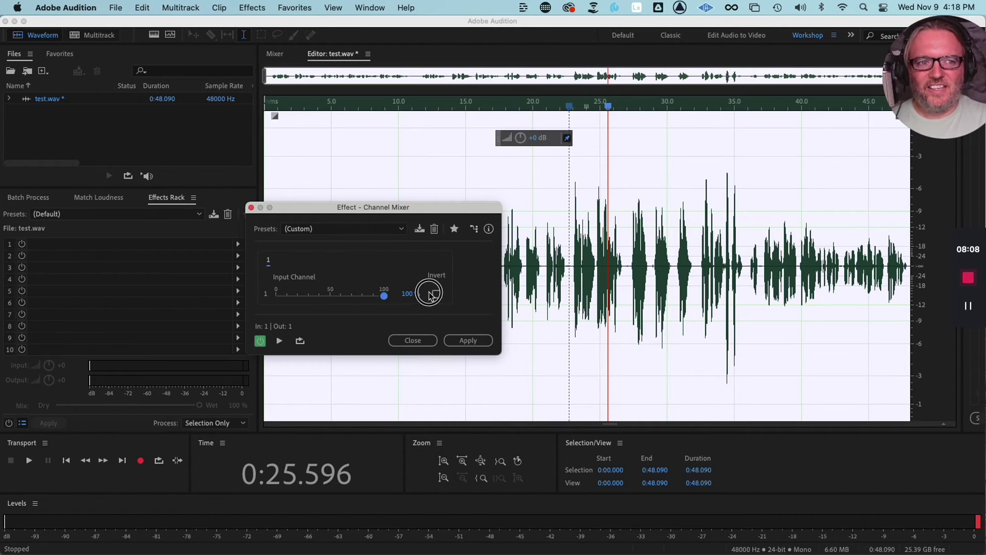
left_click(402, 230)
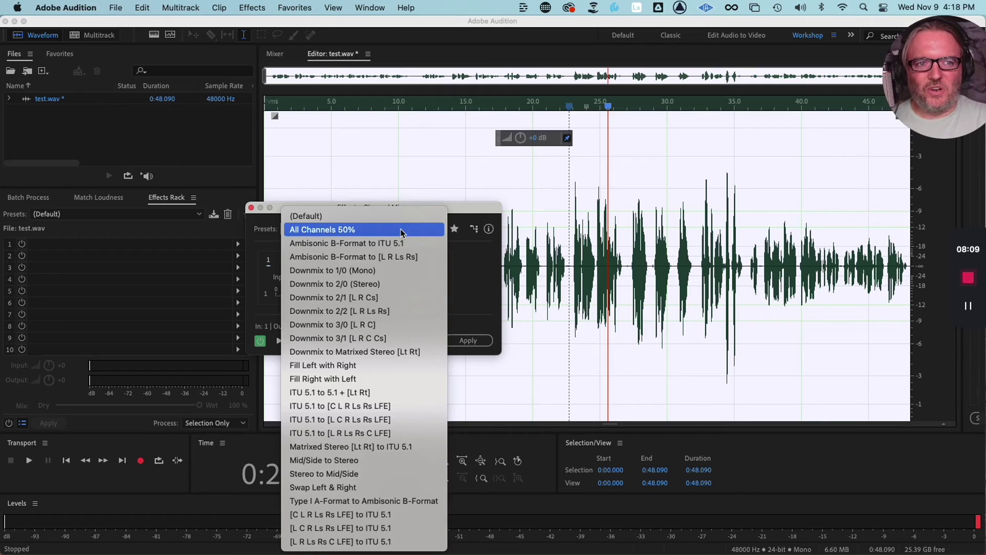
left_click(464, 261)
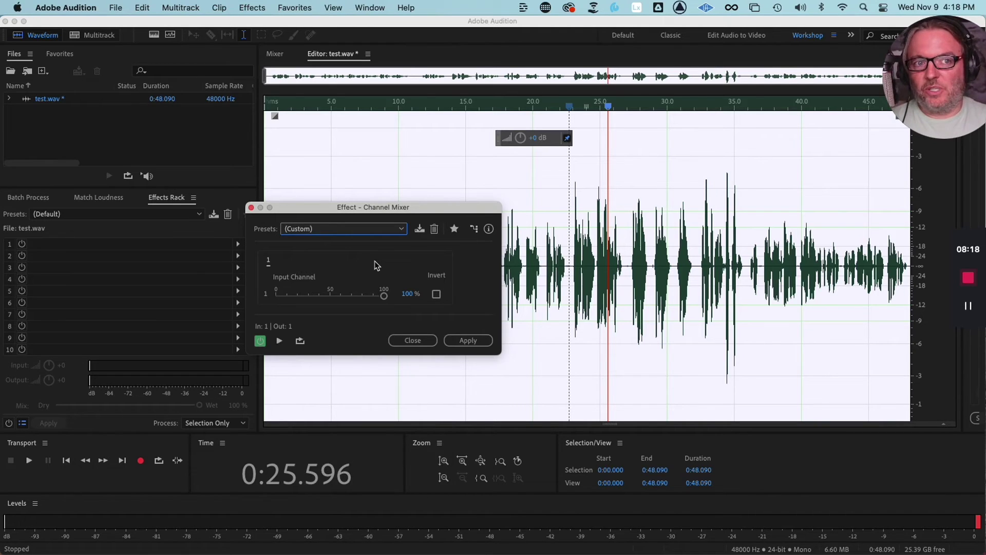
left_click(396, 236)
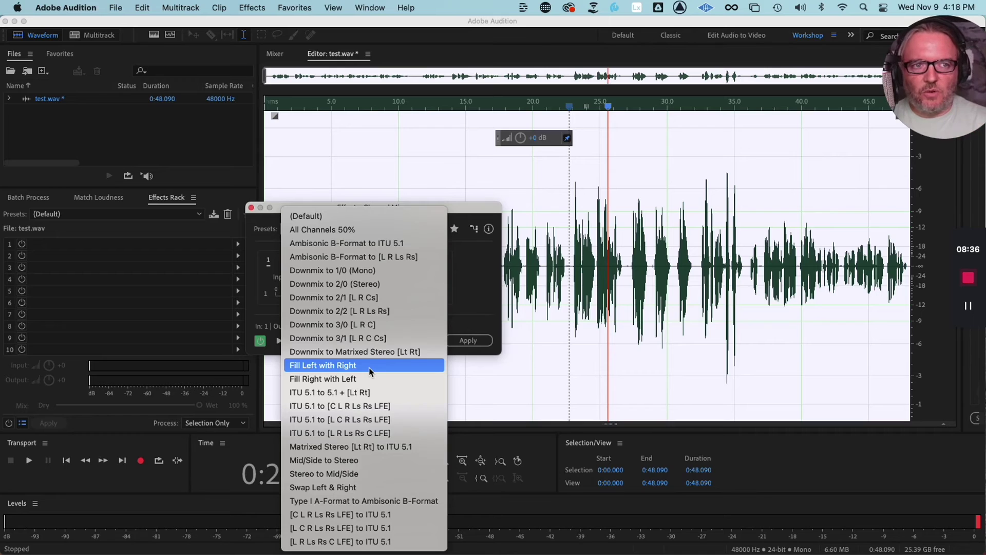
left_click(466, 215)
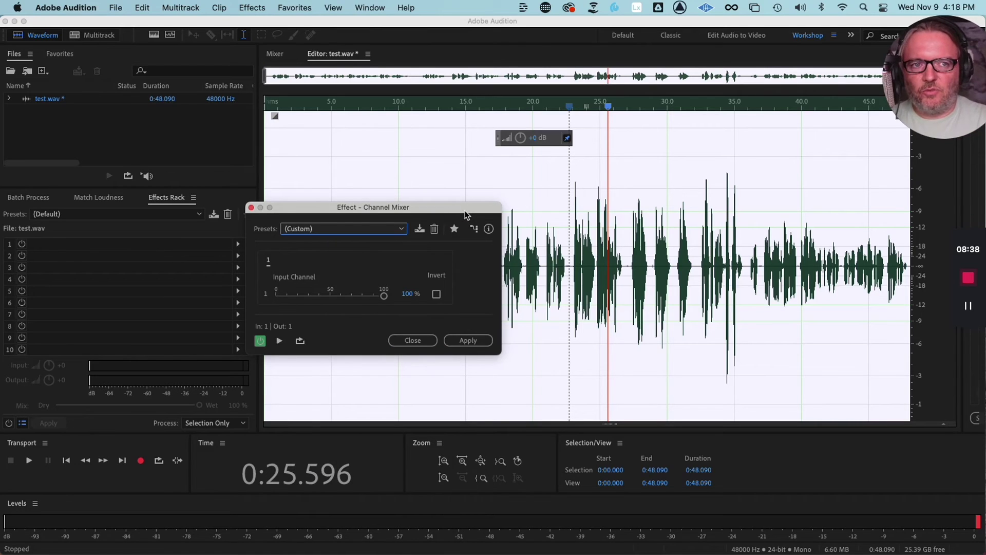
left_click(251, 208)
Step: Open Effects > Amplitude and Compression > DeEsser and move its window left
left_click(251, 7)
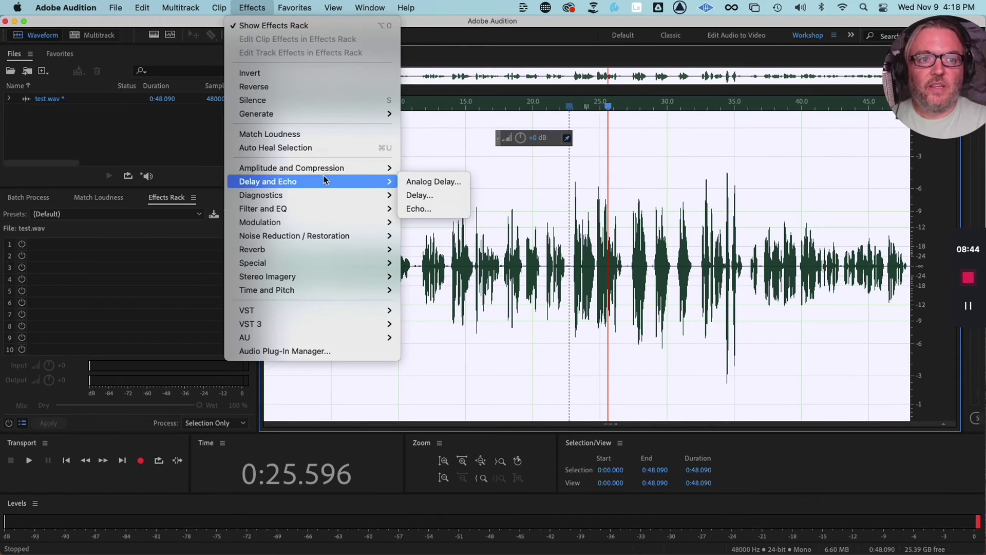
mouse_move(337, 169)
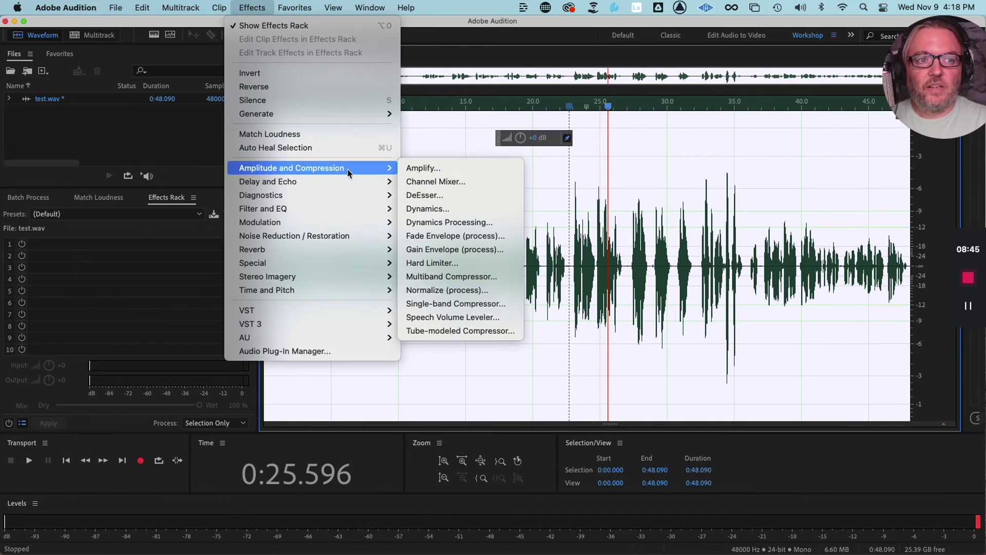
left_click(467, 199)
left_click_drag(489, 120, 197, 108)
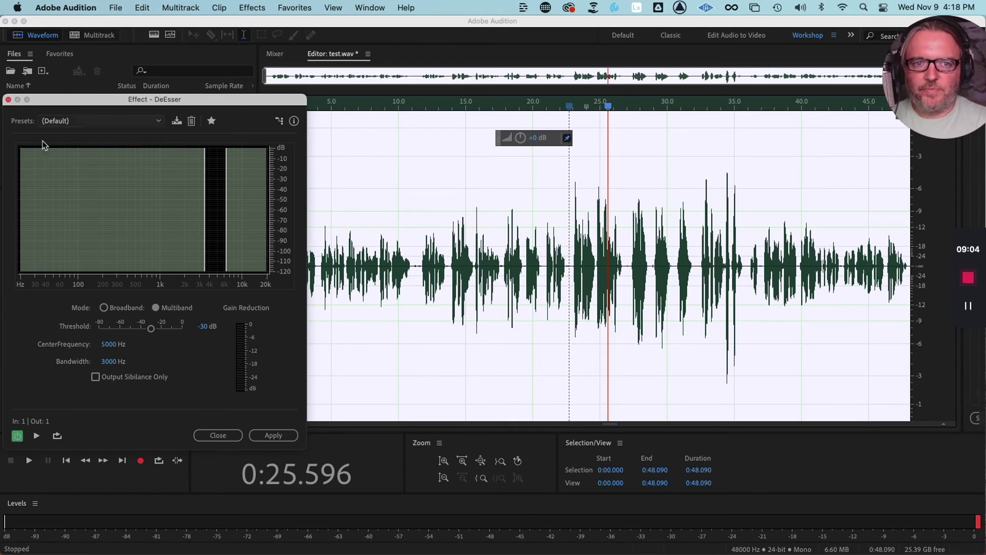
Step: Set DeEsser to Broadband, sibilance-only output, 0 dB threshold, and preview from 0:11.598
left_click(104, 309)
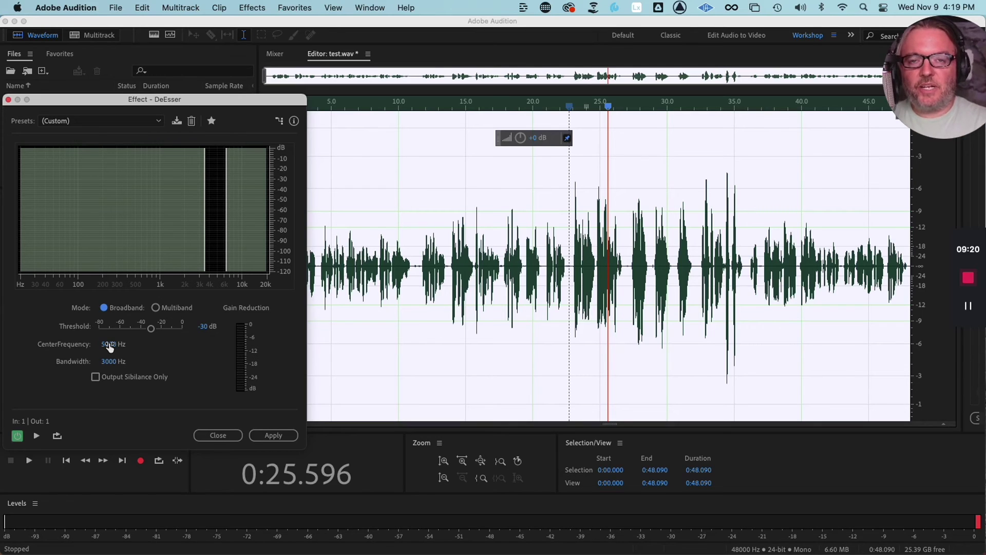
left_click(95, 378)
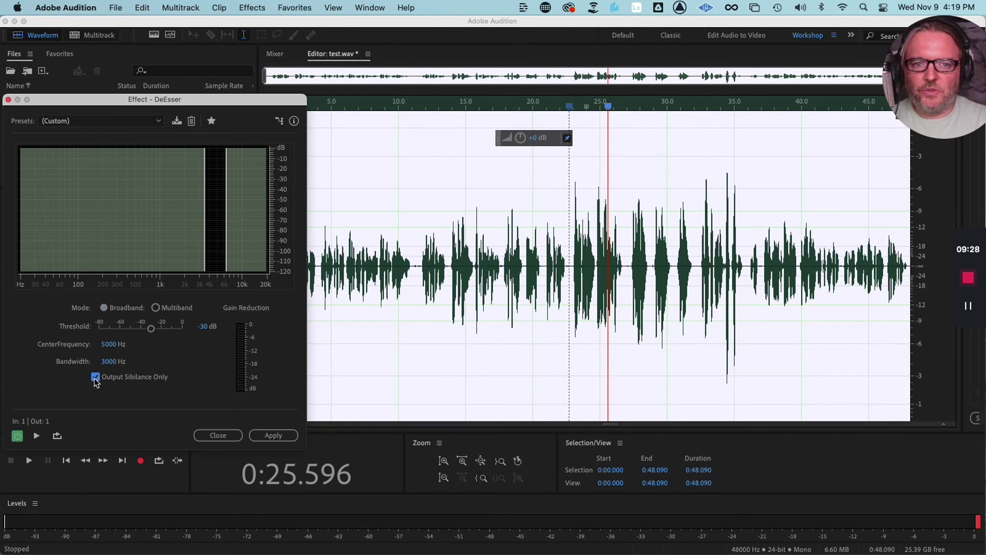
left_click(412, 256)
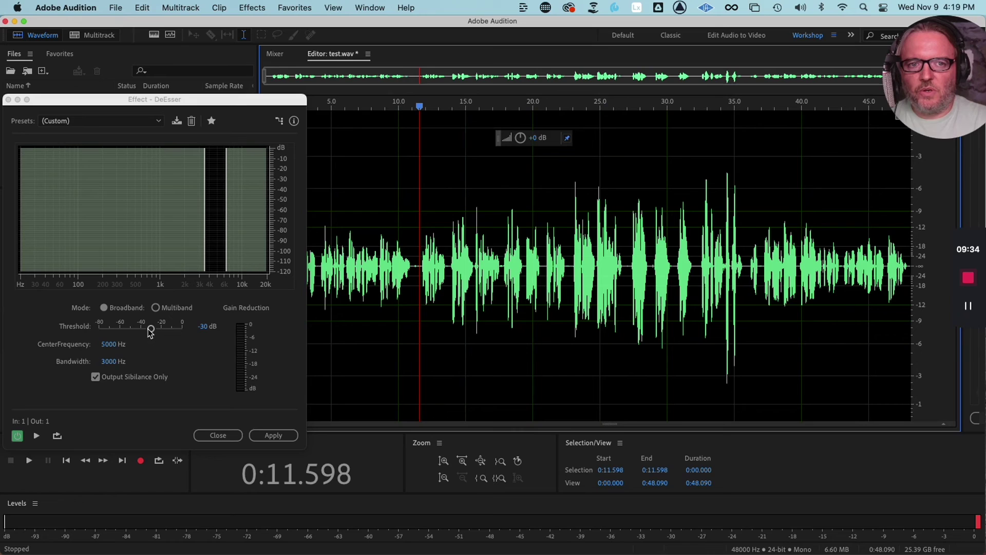
left_click_drag(152, 331, 191, 329)
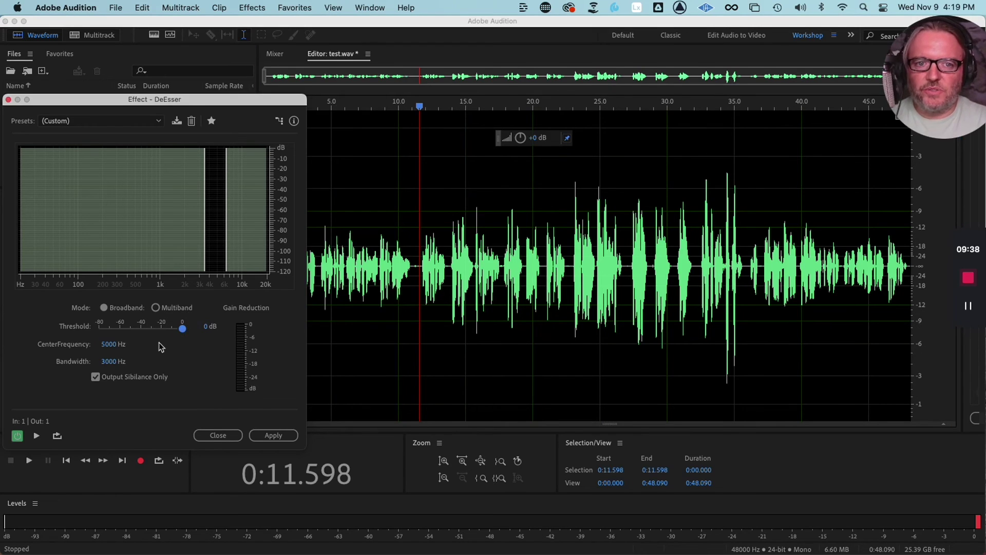
left_click(37, 436)
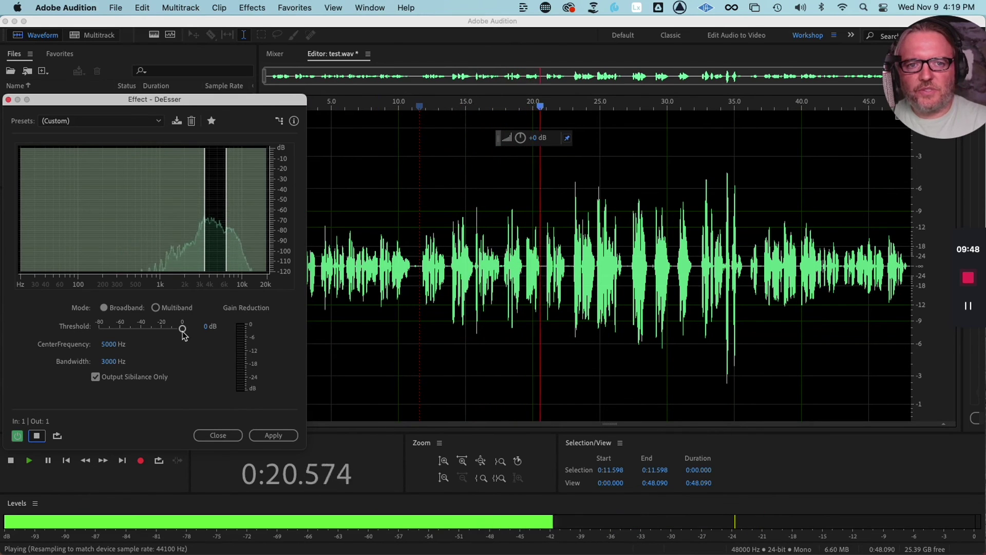
Step: Lower the DeEsser threshold to -36.3 dB and stop the sibilance preview at 0:40.620
left_click_drag(186, 333, 142, 345)
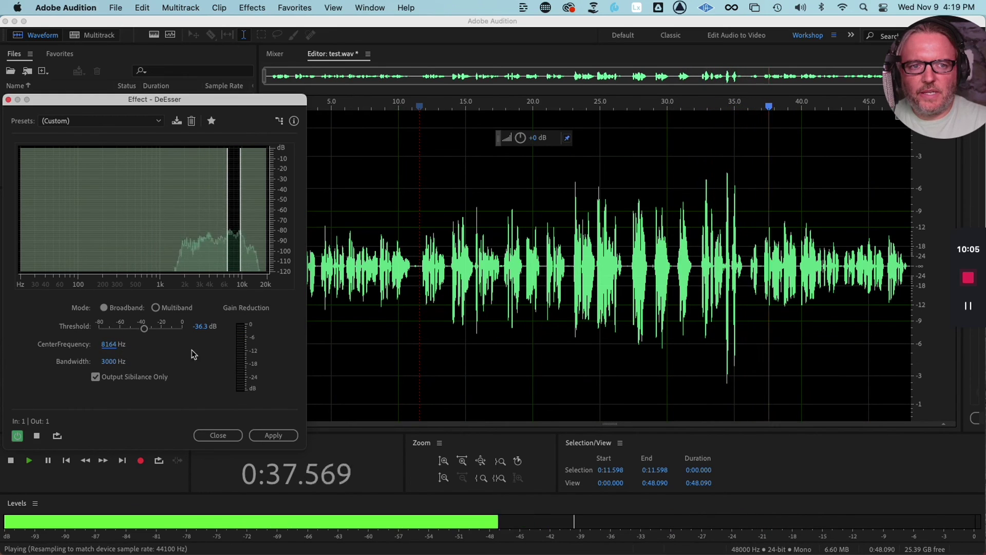
left_click(36, 435)
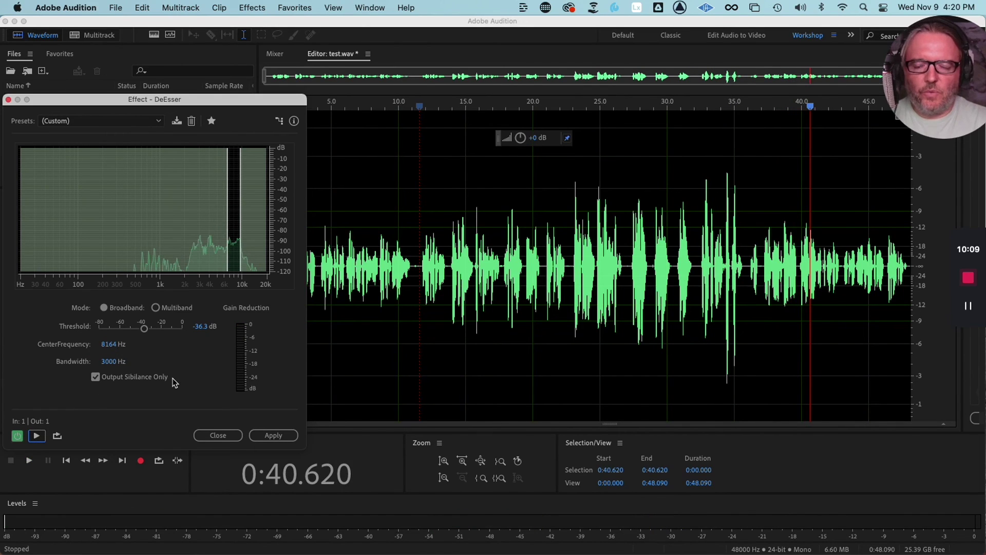